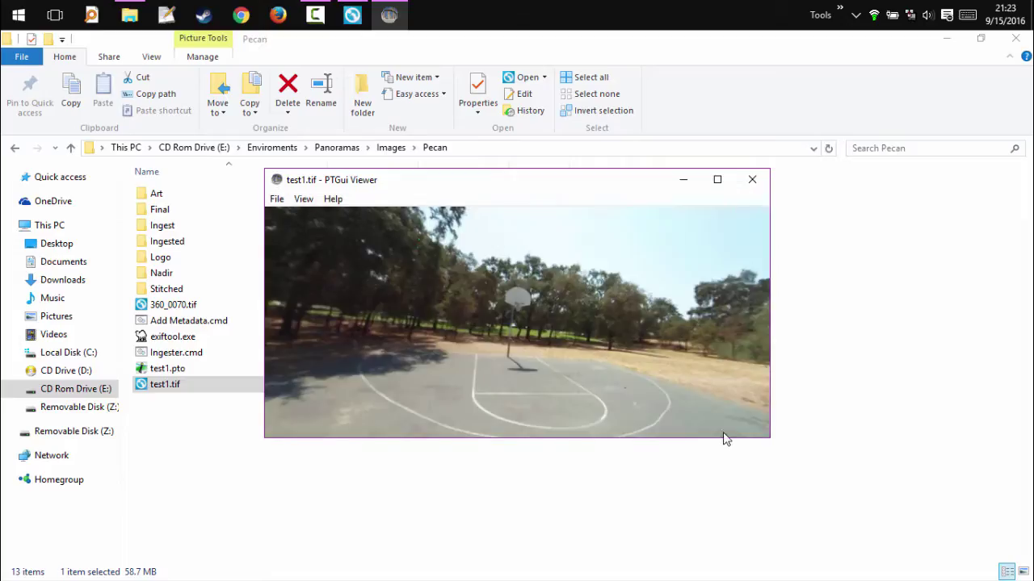
Step: Close PTGui Viewer to bring up the flat test1.tif panorama in ImageGlass
{"action": "left_click", "coordinate": [752, 179]}
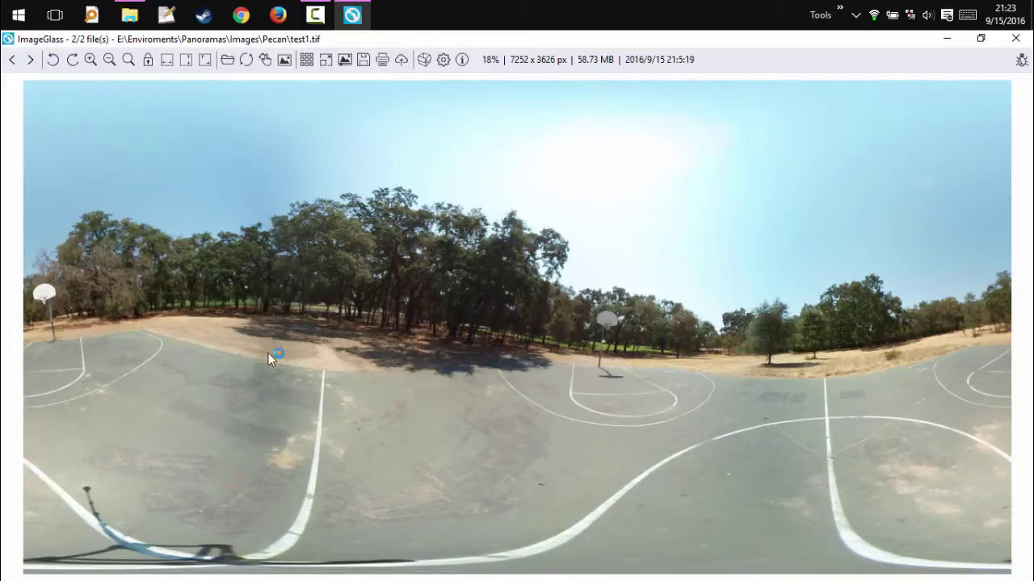
Step: Toggle the checkered background on and off, close ImageGlass, and launch Hugin from the Start menu
{"action": "left_click", "coordinate": [306, 60]}
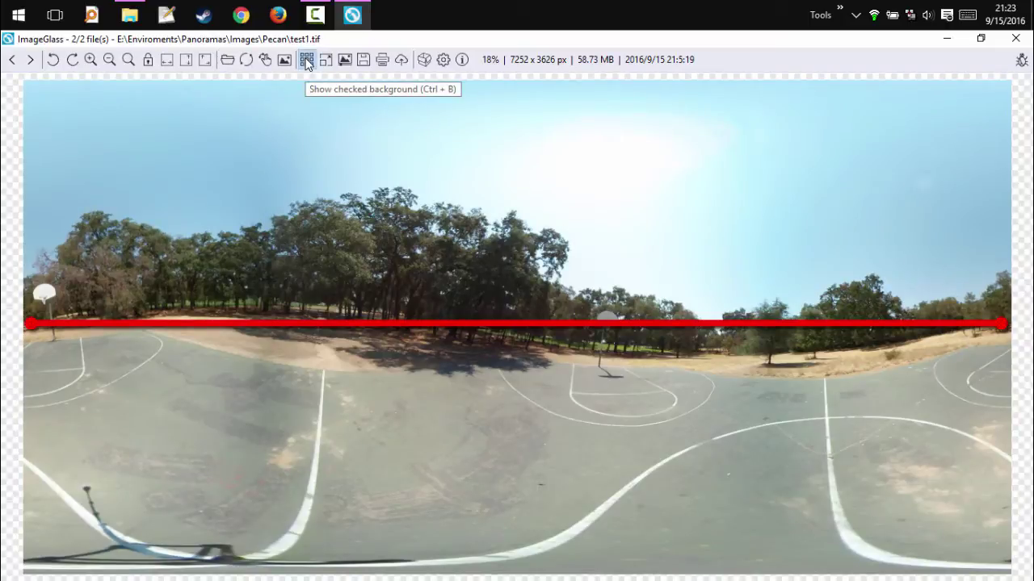
{"action": "left_click", "coordinate": [307, 62]}
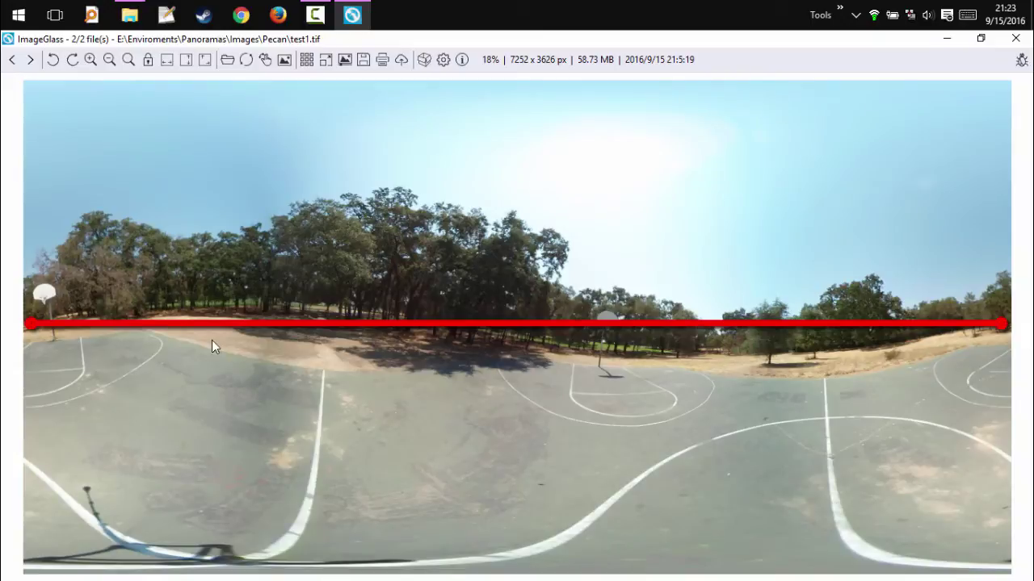
{"action": "left_click", "coordinate": [1015, 38]}
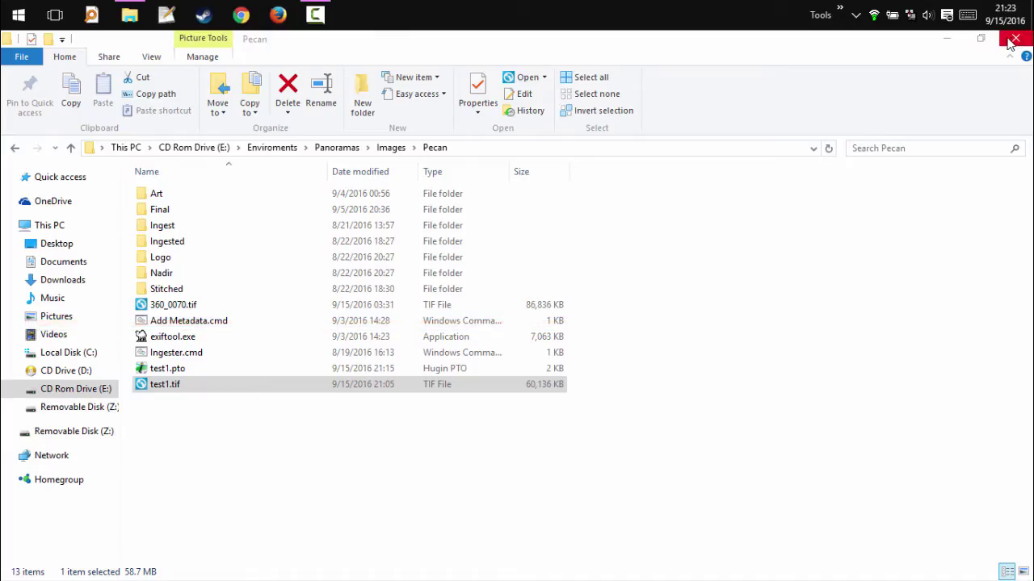
{"action": "left_click", "coordinate": [16, 19]}
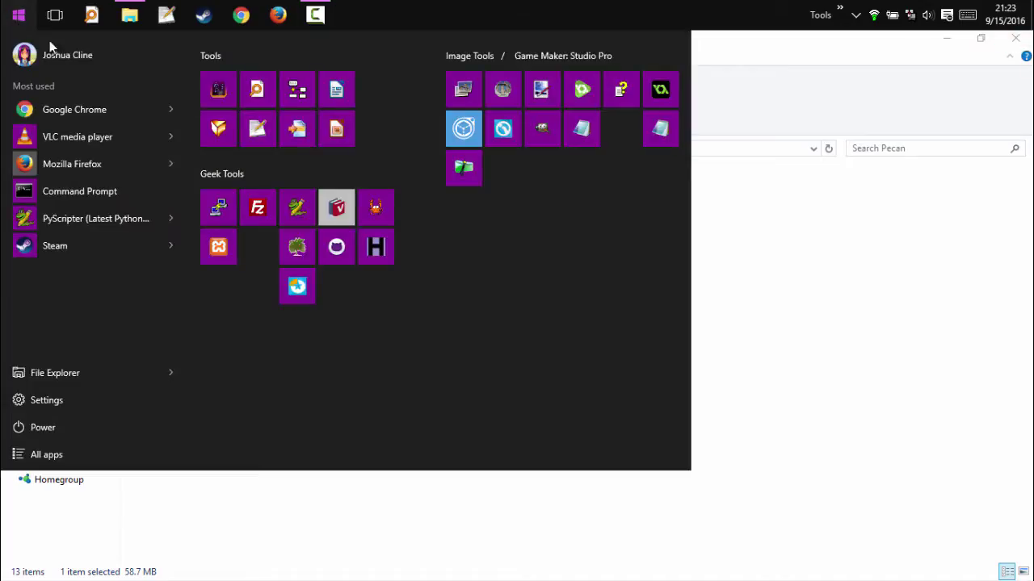
{"action": "left_click", "coordinate": [464, 169]}
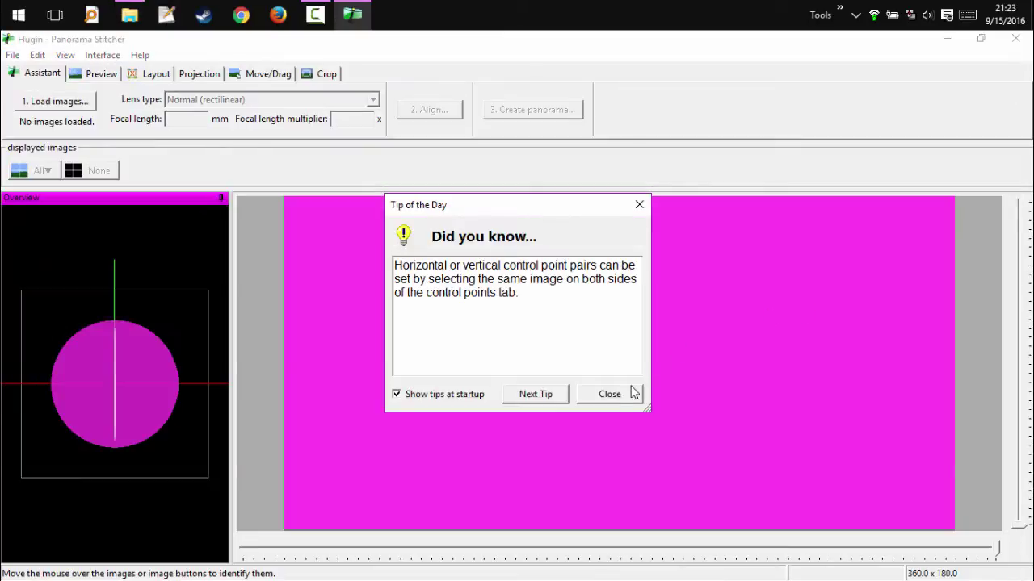
Step: Dismiss the tip of the day and load test1.tif into a new Hugin project
{"action": "left_click", "coordinate": [609, 394]}
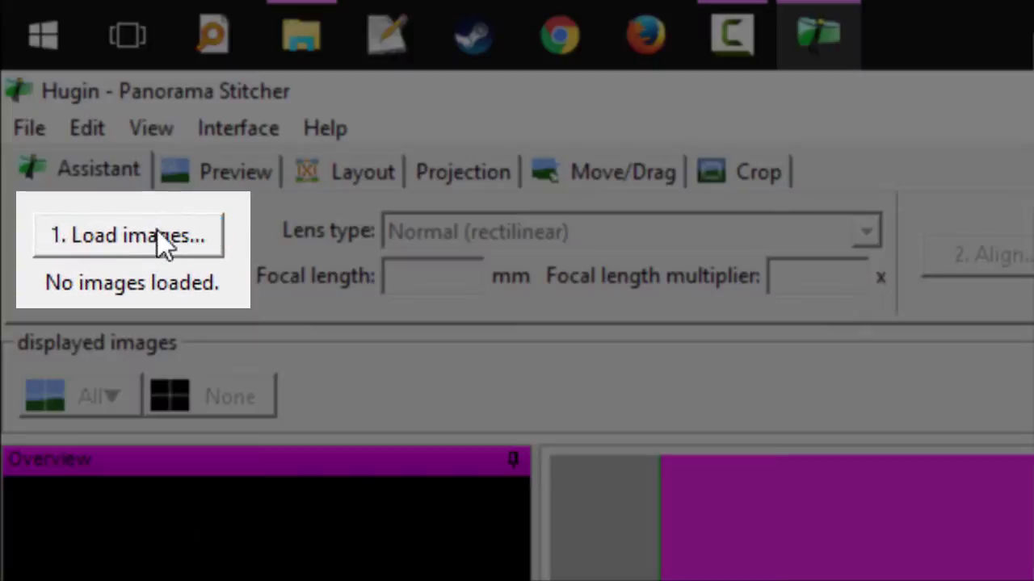
{"action": "left_click", "coordinate": [84, 104]}
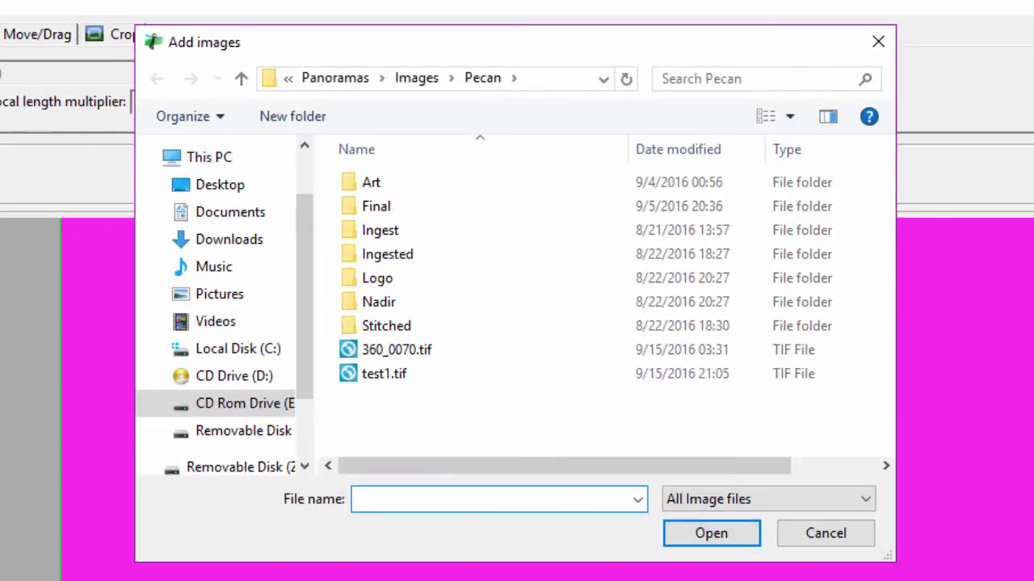
{"action": "left_click", "coordinate": [401, 377]}
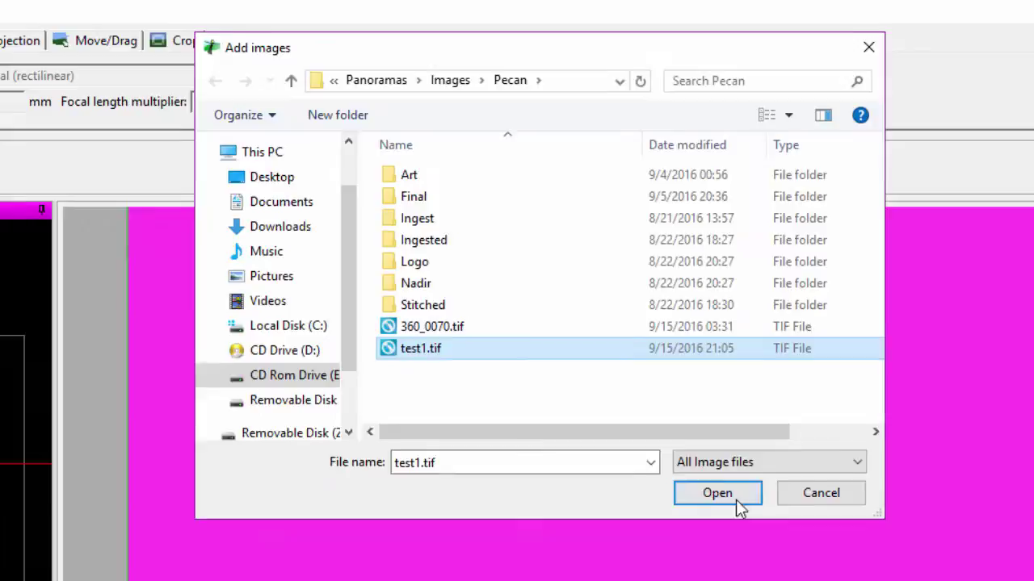
{"action": "left_click", "coordinate": [736, 499]}
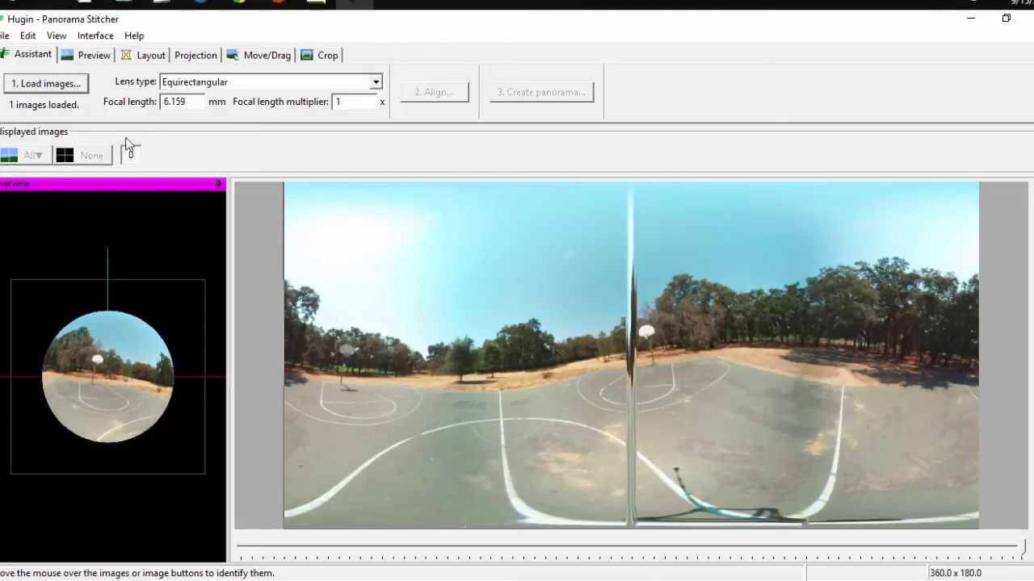
Step: In the Move/Drag tab, set composition guides to None
{"action": "left_click", "coordinate": [252, 59]}
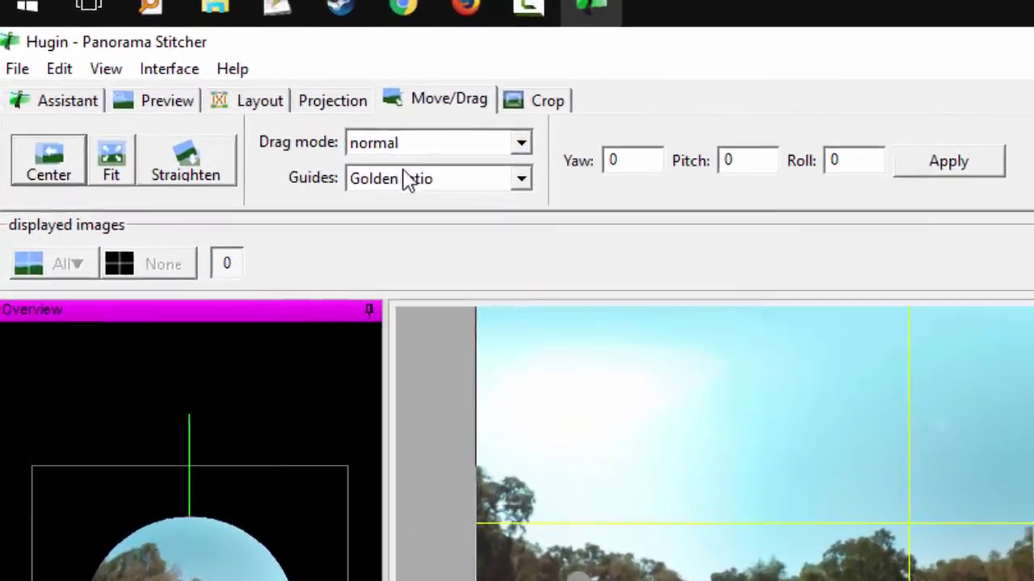
{"action": "left_click", "coordinate": [407, 179]}
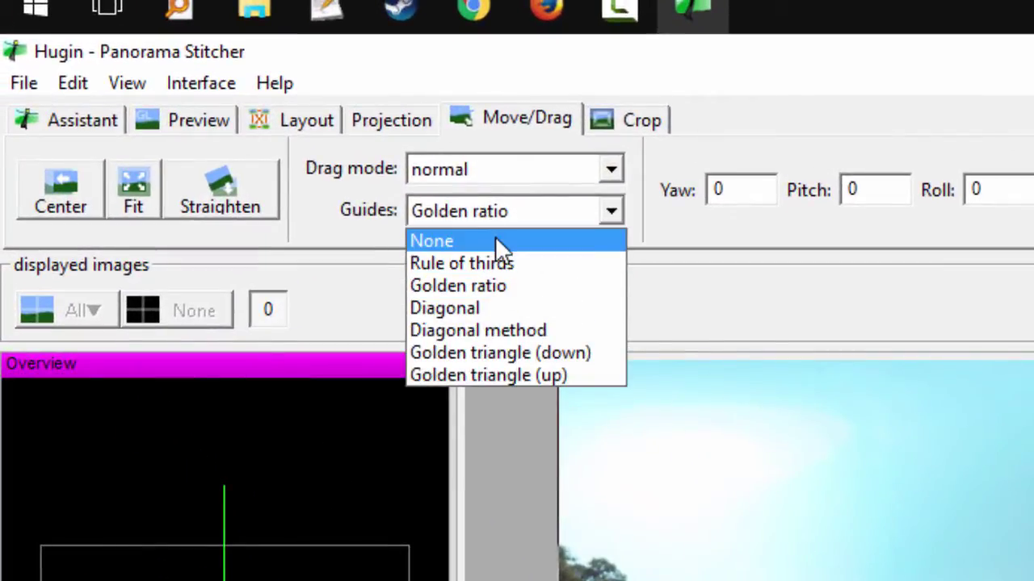
{"action": "left_click", "coordinate": [495, 236]}
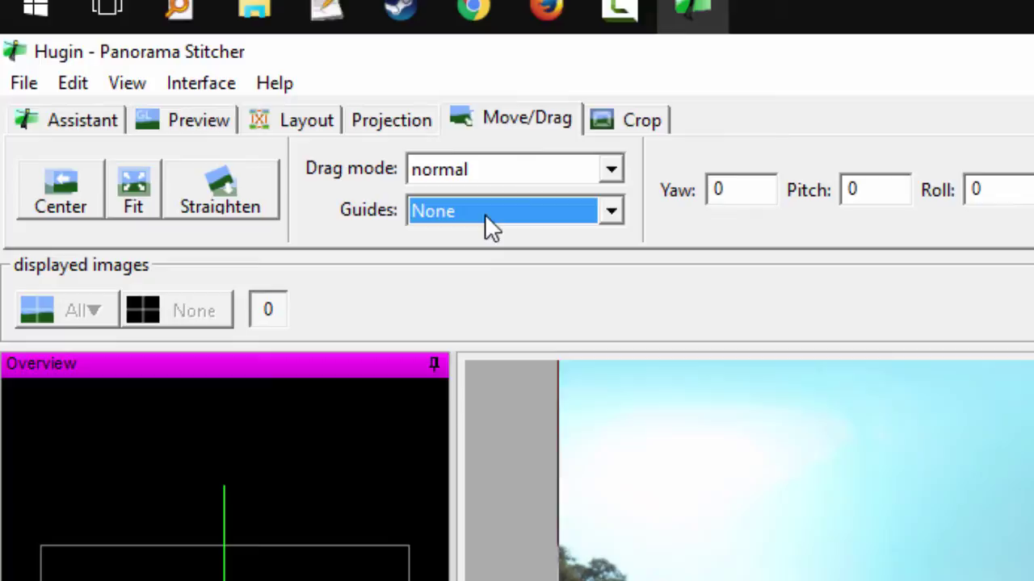
Step: Toggle the preview grid on and off, then drag to shift and roll the panorama
{"action": "left_click", "coordinate": [180, 88]}
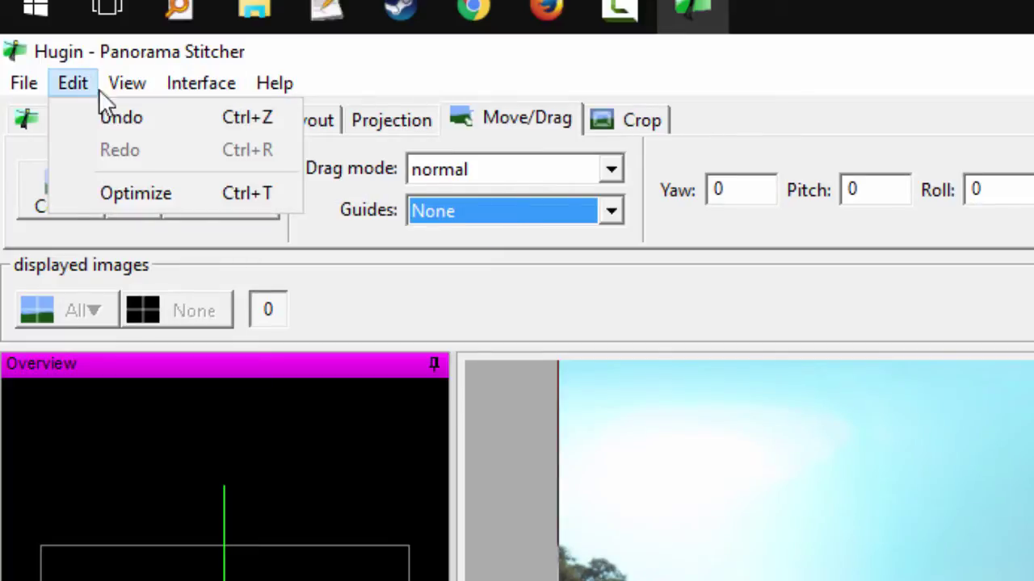
{"action": "mouse_move", "coordinate": [127, 84]}
{"action": "left_click", "coordinate": [141, 215]}
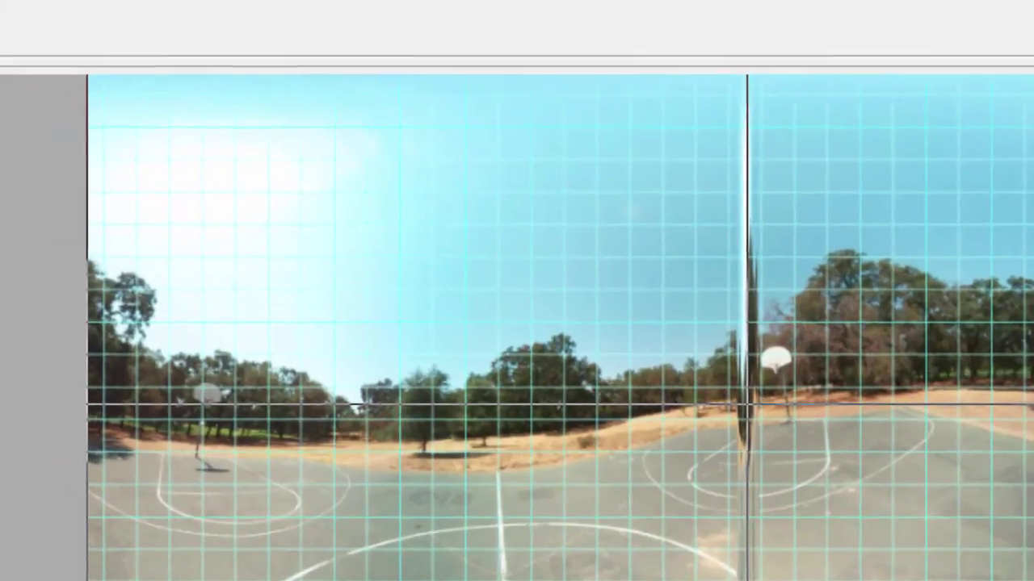
{"action": "left_click", "coordinate": [199, 56]}
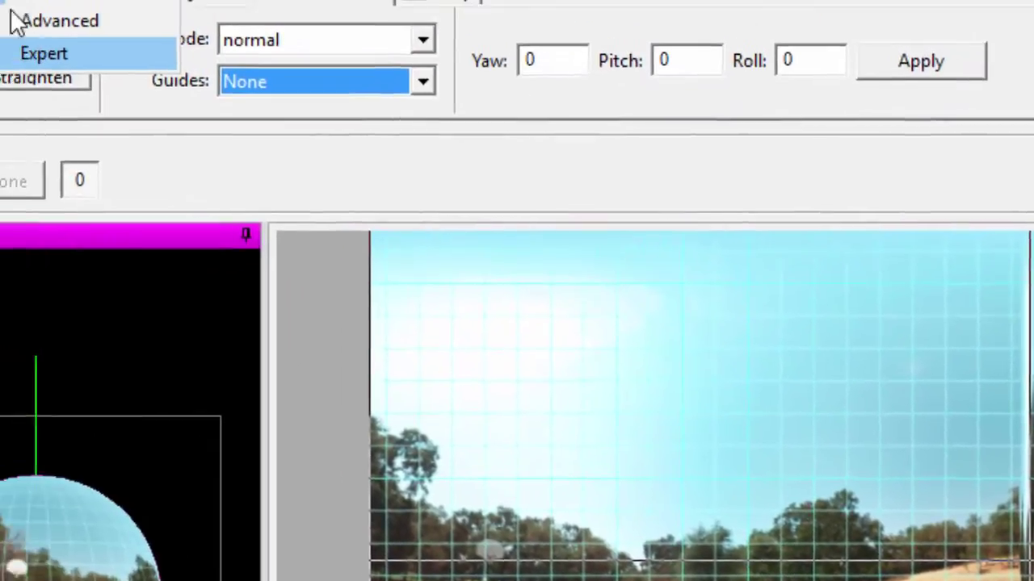
{"action": "mouse_move", "coordinate": [126, 55]}
{"action": "left_click", "coordinate": [90, 143]}
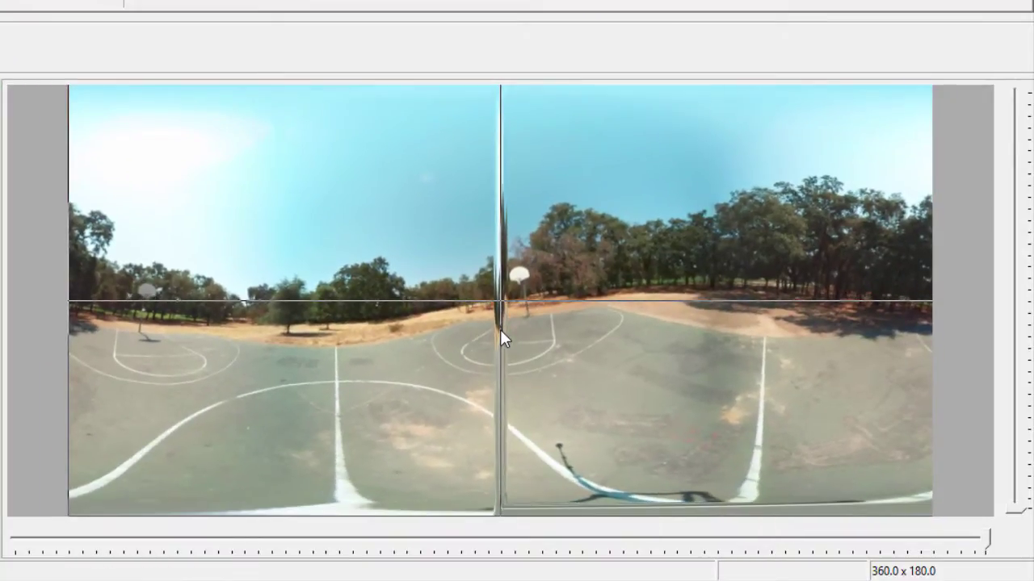
{"action": "mouse_move", "coordinate": [500, 331]}
{"action": "left_mouse_down"}
{"action": "mouse_move", "coordinate": [570, 341]}
{"action": "mouse_move", "coordinate": [499, 330]}
{"action": "left_mouse_up"}
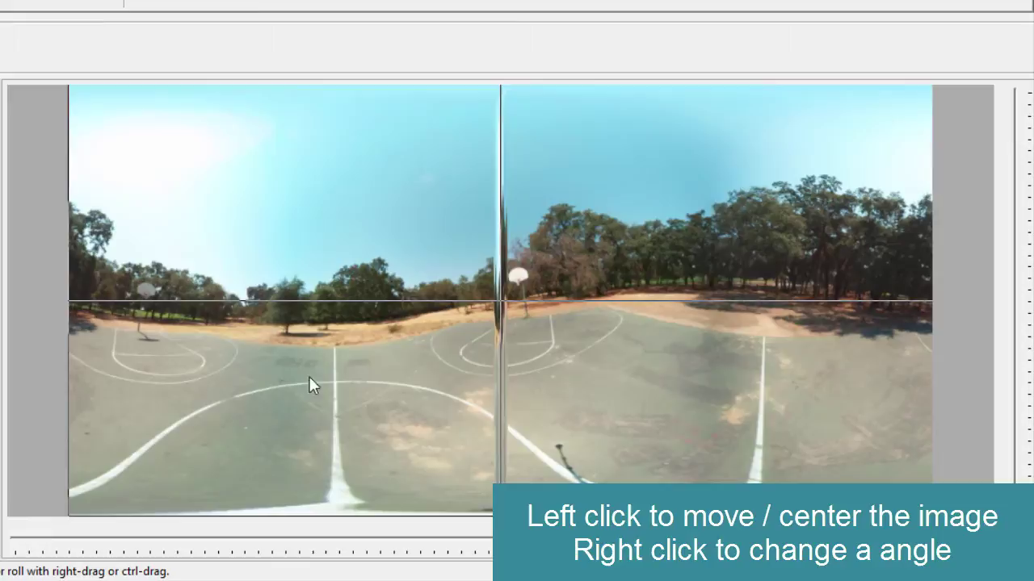
{"action": "left_click_drag", "start_coordinate": [367, 364], "coordinate": [336, 353]}
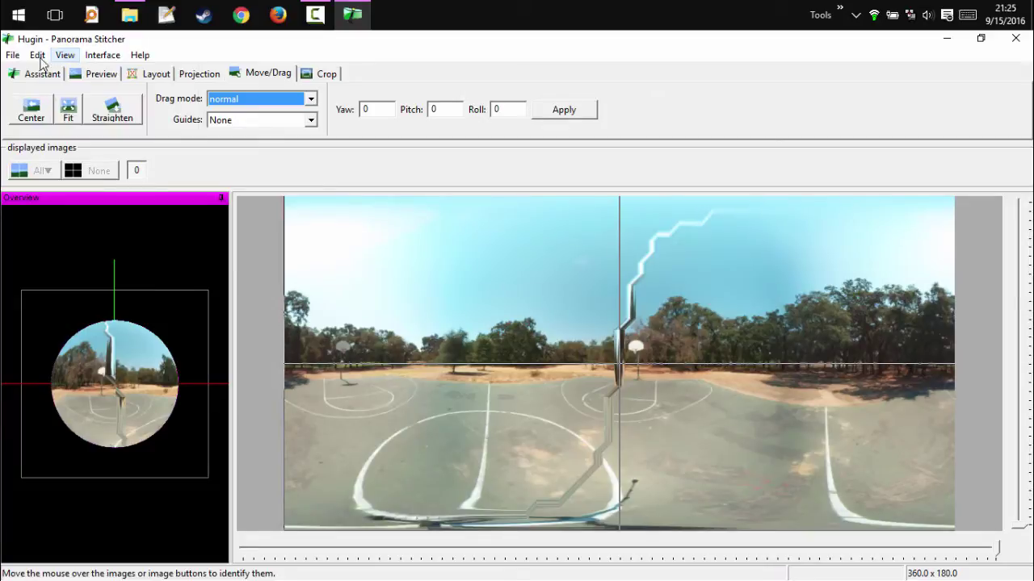
Step: Switch Hugin's interface to the Advanced level
{"action": "left_click", "coordinate": [18, 75]}
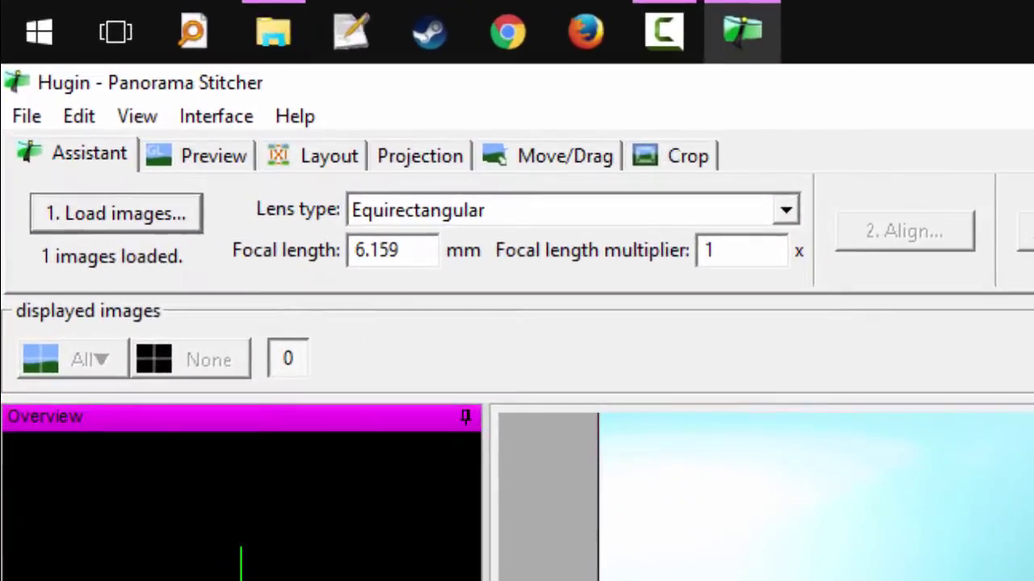
{"action": "left_click", "coordinate": [186, 126]}
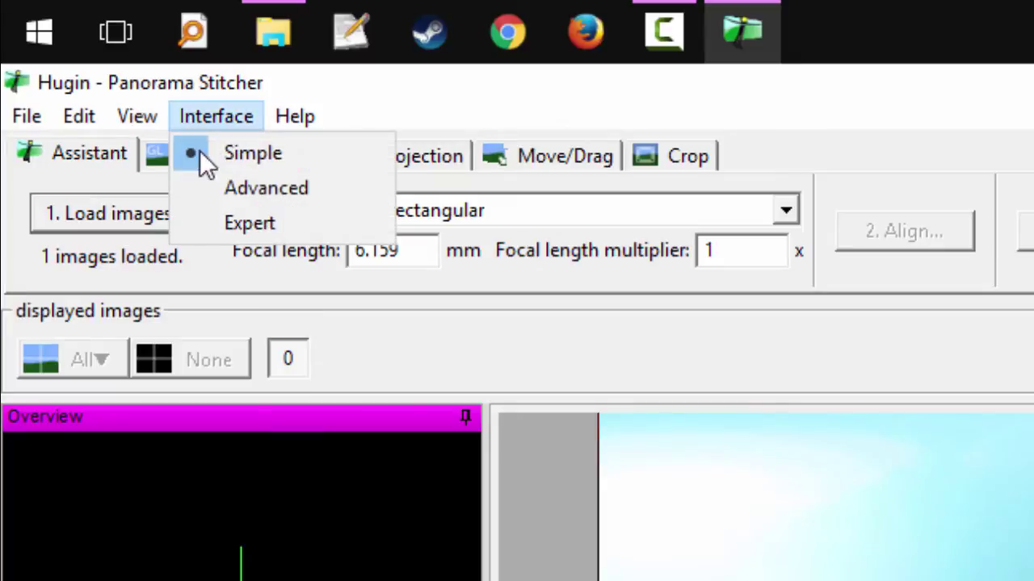
{"action": "left_click", "coordinate": [228, 192]}
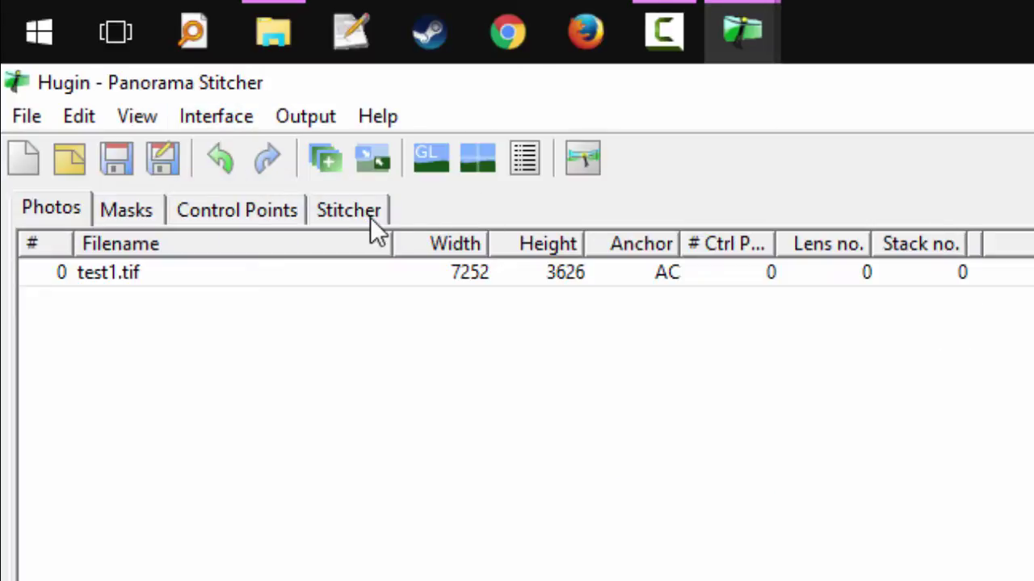
Step: In the Stitcher tab, calculate the optimal 7252 x 3626 size and field of view
{"action": "left_click", "coordinate": [370, 217]}
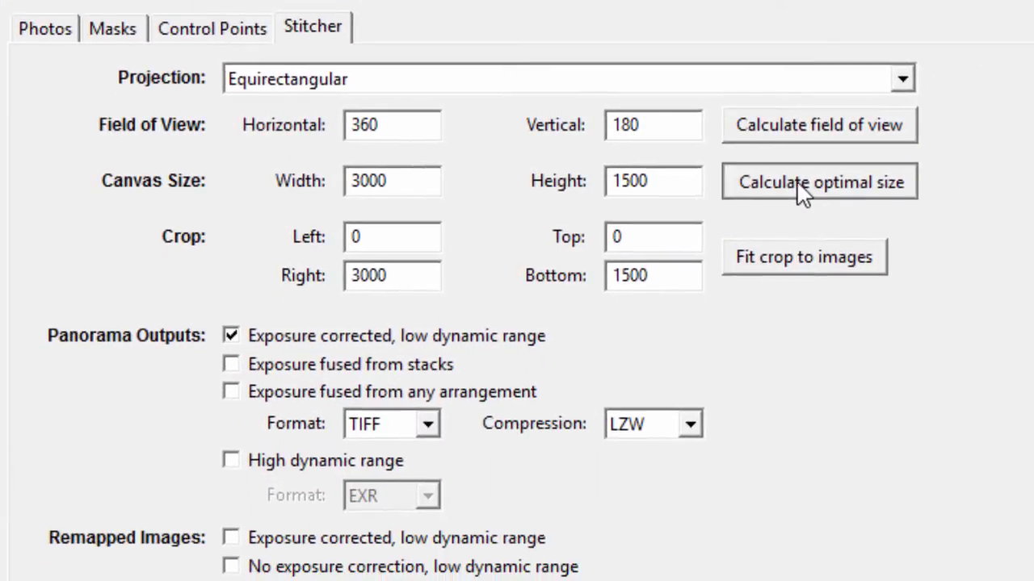
{"action": "left_click", "coordinate": [796, 180]}
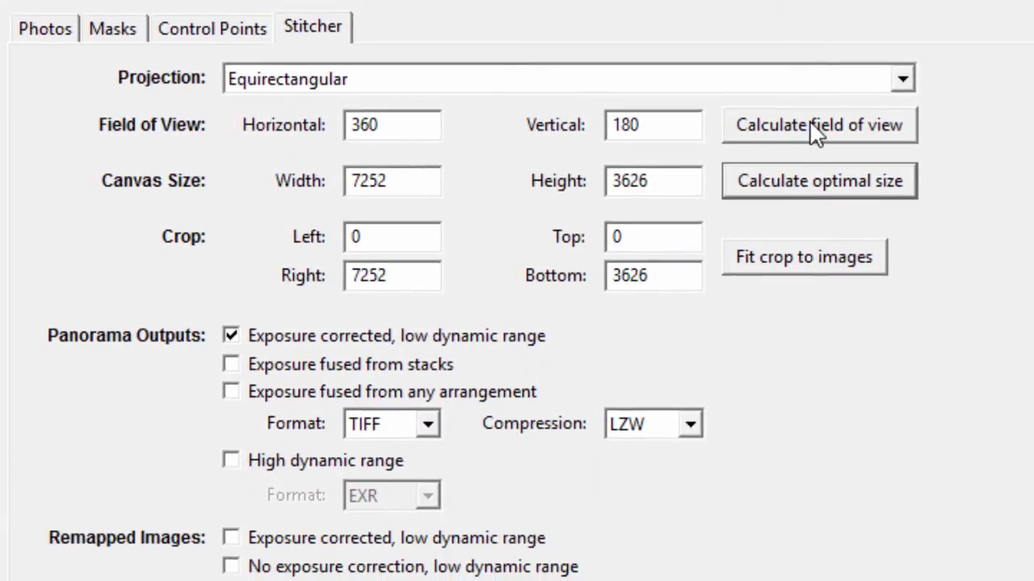
{"action": "left_click", "coordinate": [816, 131]}
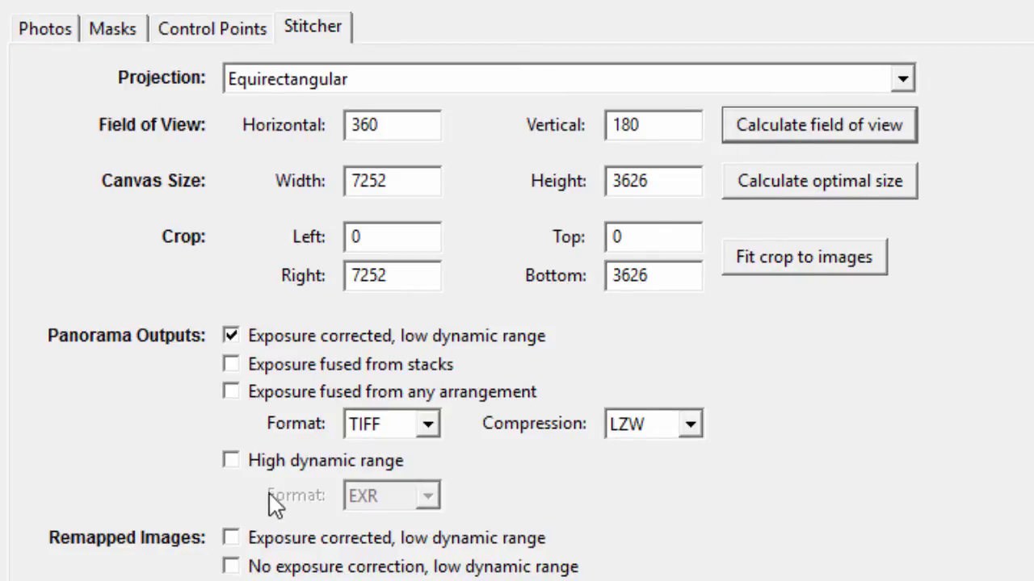
Step: Keep TIFF output with Compression set to None and start stitching
{"action": "left_click", "coordinate": [376, 426]}
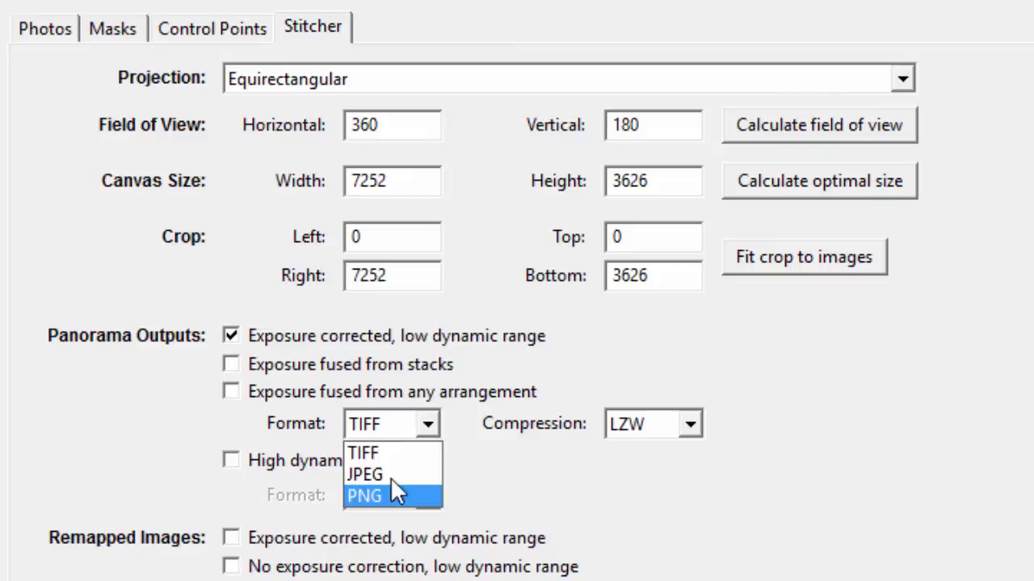
{"action": "left_click", "coordinate": [395, 453]}
{"action": "left_click", "coordinate": [650, 427]}
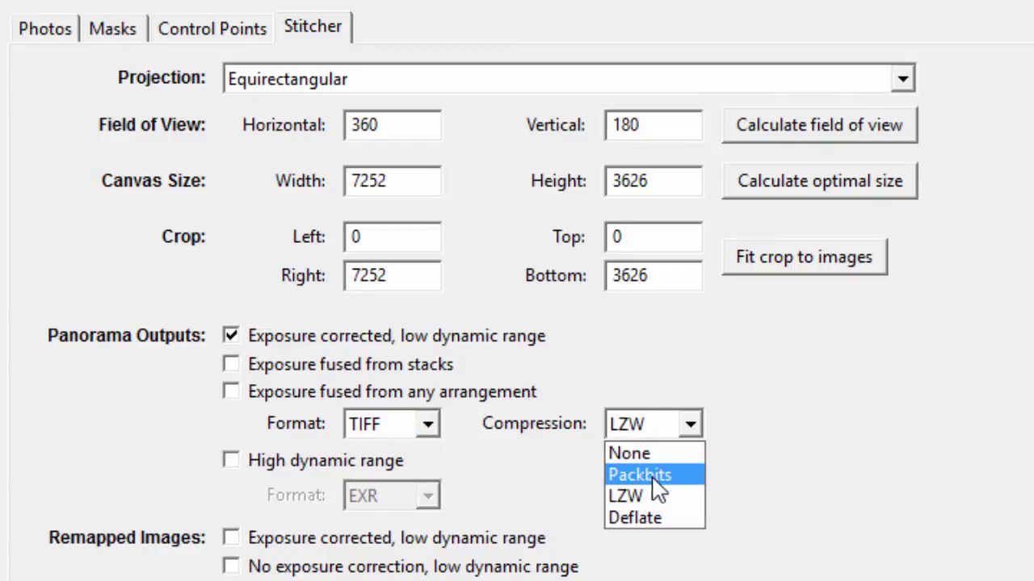
{"action": "left_click", "coordinate": [663, 452]}
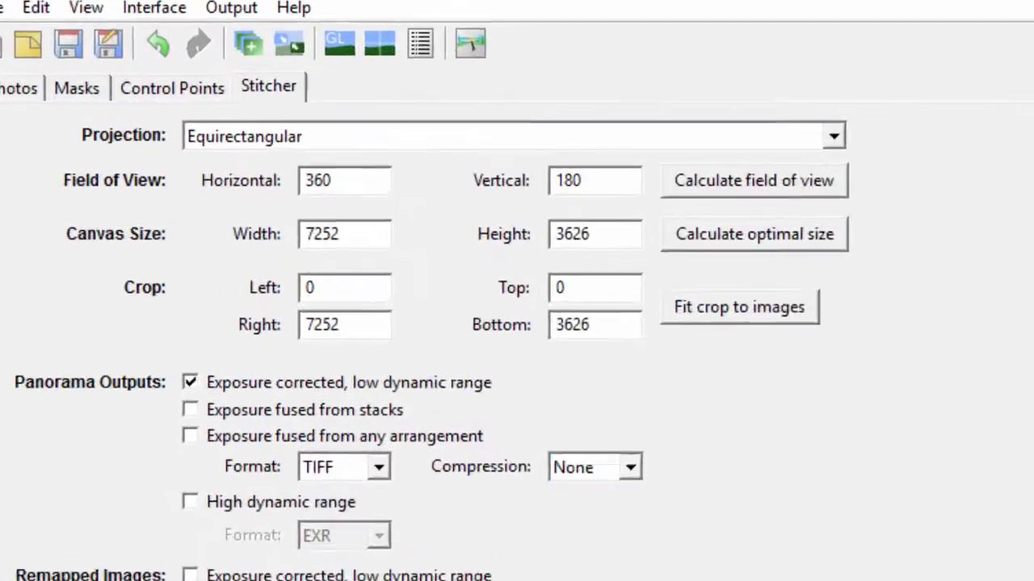
{"action": "left_click", "coordinate": [972, 538]}
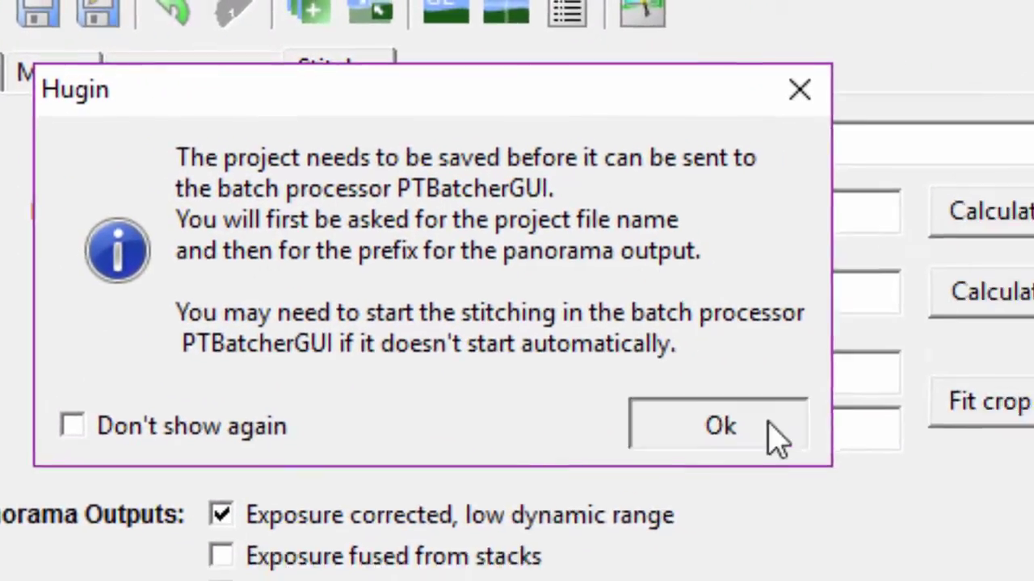
Step: Save the project, replacing the existing test1.pto
{"action": "left_click", "coordinate": [776, 436]}
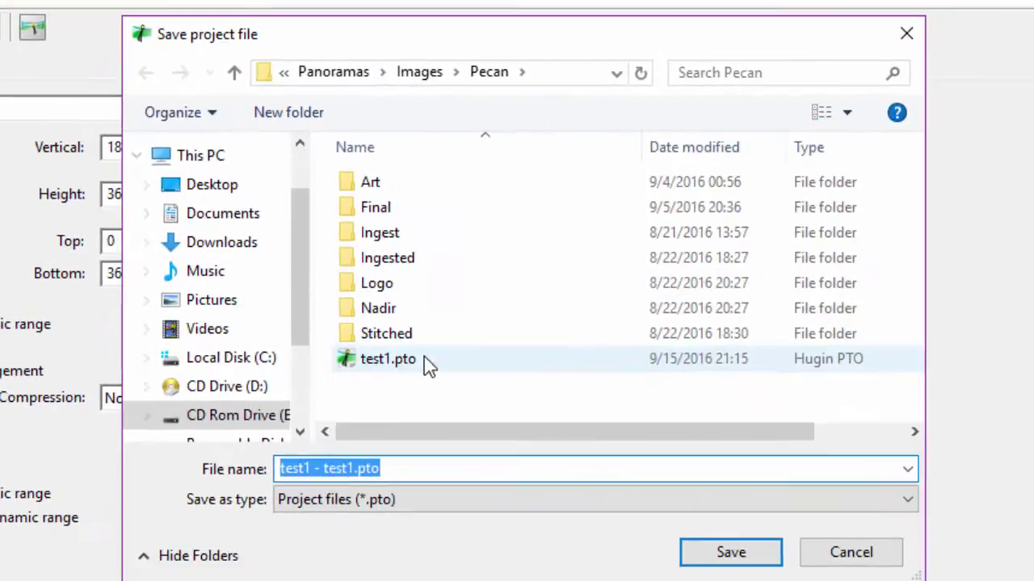
{"action": "left_click", "coordinate": [423, 362]}
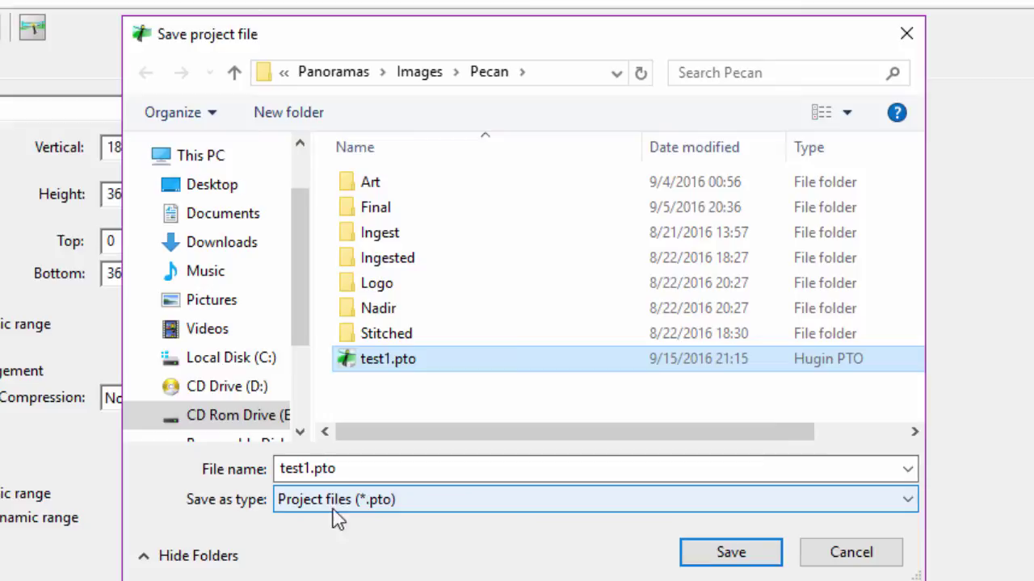
{"action": "left_click", "coordinate": [713, 556]}
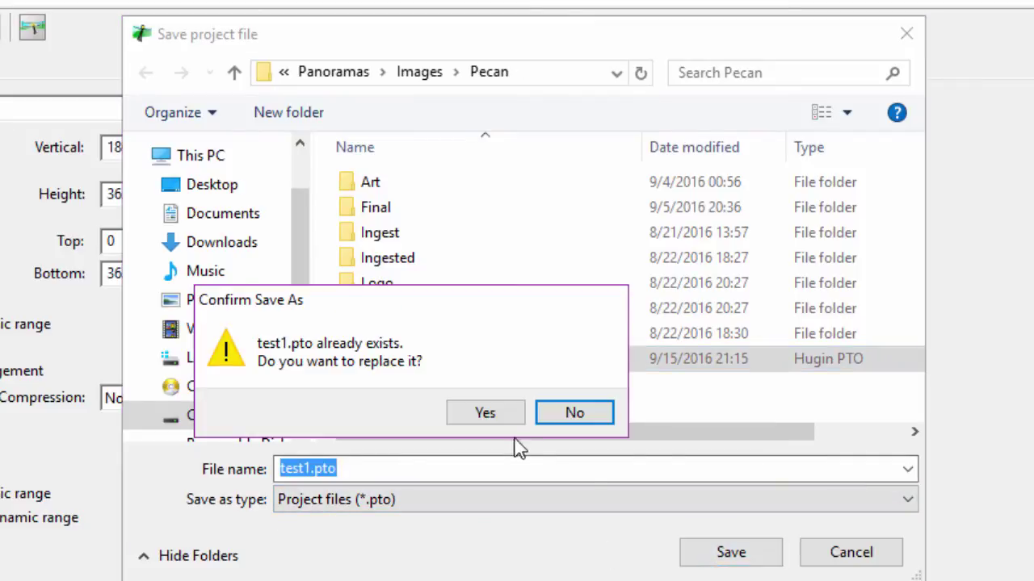
{"action": "left_click", "coordinate": [485, 413]}
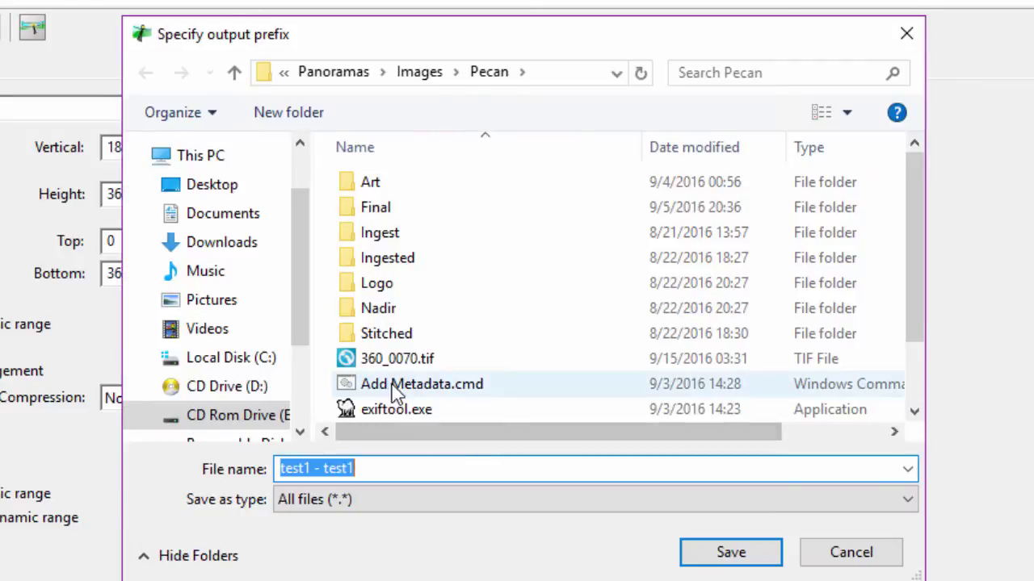
Step: Name the output test1 - test1 and start the batch stitch
{"action": "scroll", "coordinate": [393, 393], "scroll_direction": "down", "scroll_amount": 2}
{"action": "left_click", "coordinate": [373, 470]}
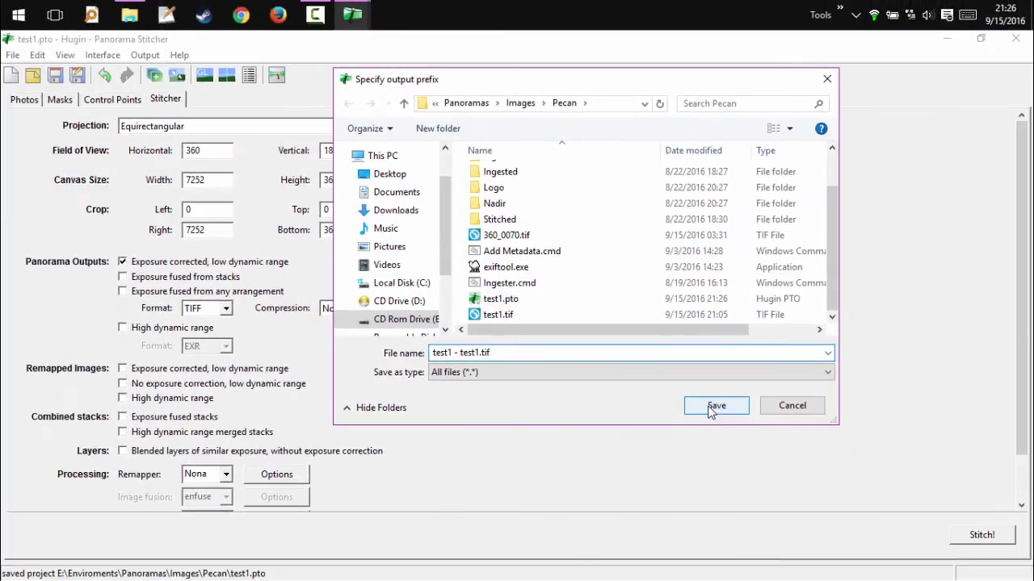
{"action": "left_click", "coordinate": [714, 407]}
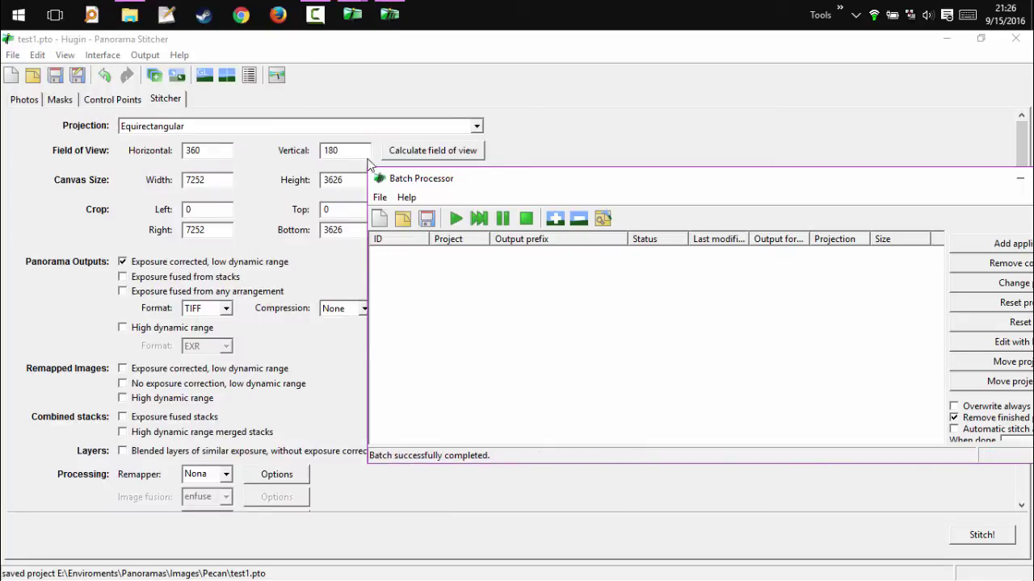
Step: Open the stitched test1 - test1.tif from the Pecan folder in ImageGlass
{"action": "left_click", "coordinate": [130, 15]}
{"action": "left_click", "coordinate": [192, 375]}
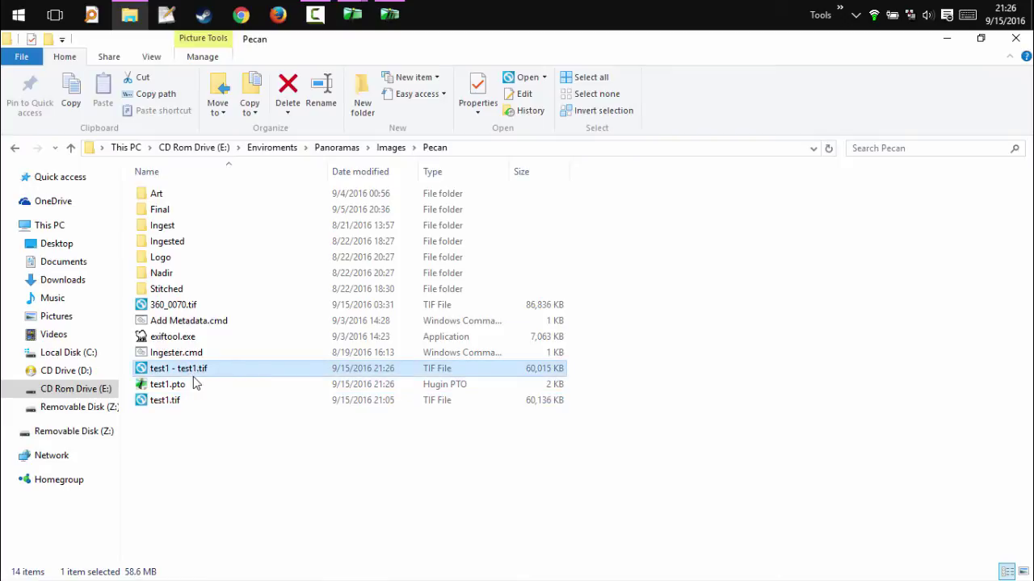
{"action": "right_click", "coordinate": [193, 380]}
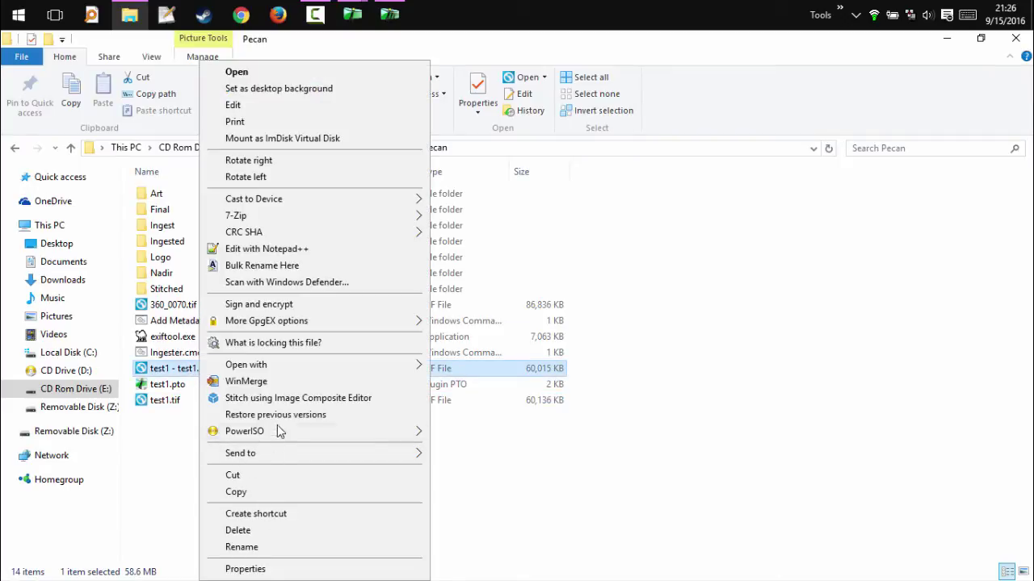
{"action": "left_click", "coordinate": [277, 398]}
{"action": "double_click", "coordinate": [178, 368]}
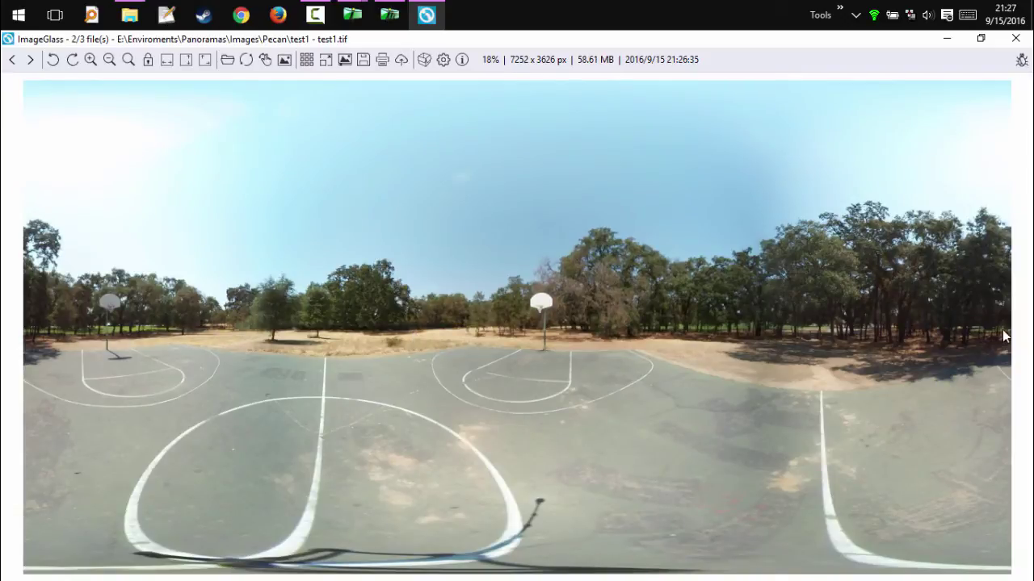
{"action": "left_click", "coordinate": [1016, 38]}
{"action": "right_click", "coordinate": [309, 365]}
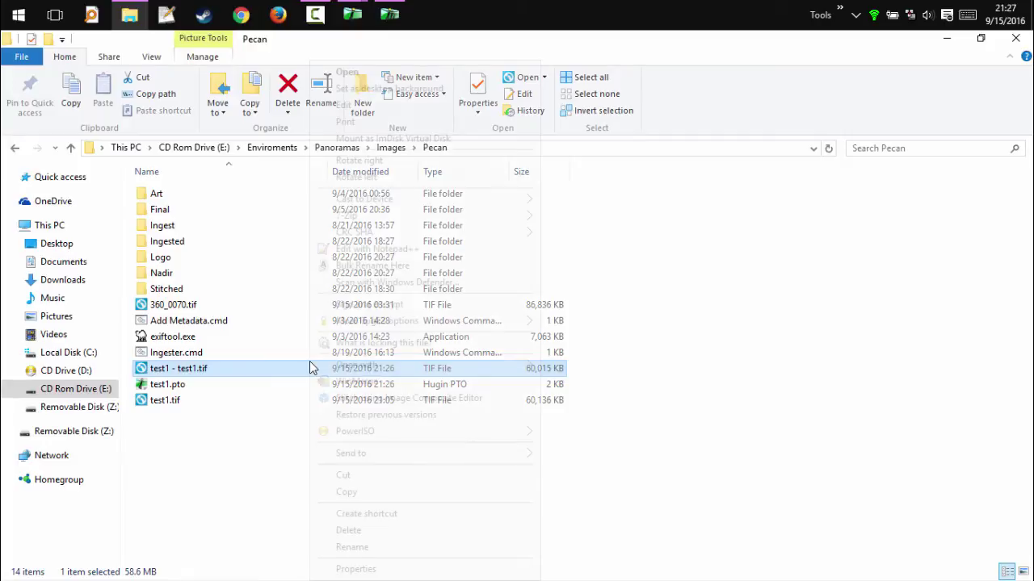
{"action": "mouse_move", "coordinate": [367, 364]}
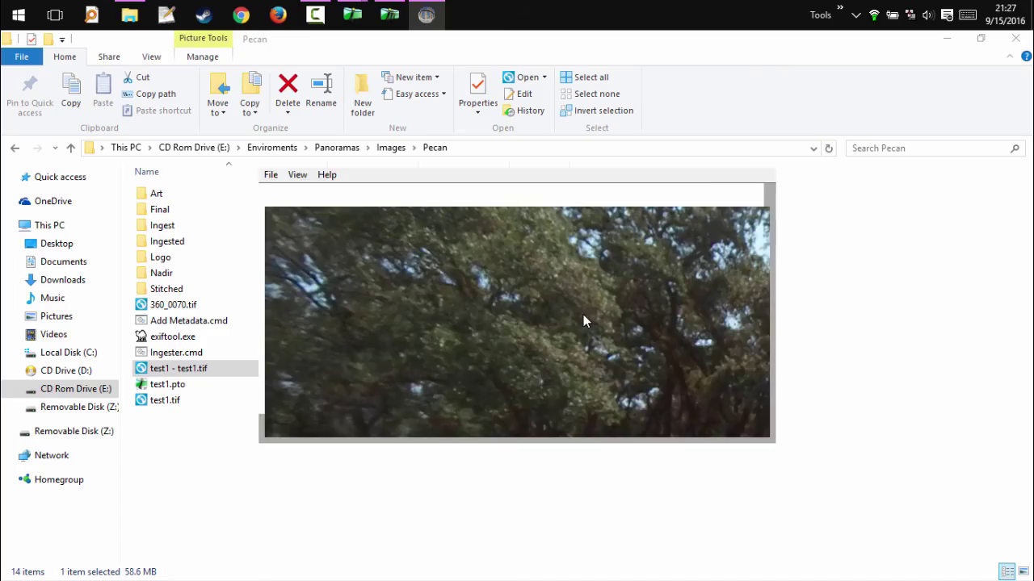
Step: Close PTGui Viewer, move the Batch Processor aside, and close the Hugin main window
{"action": "left_click", "coordinate": [765, 187]}
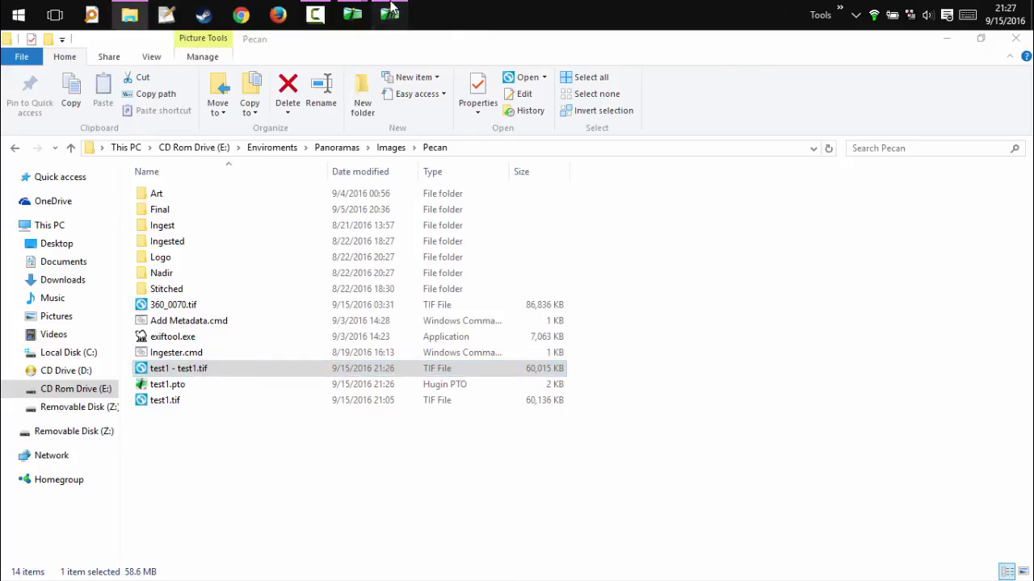
{"action": "left_click_drag", "start_coordinate": [471, 195], "coordinate": [396, 193]}
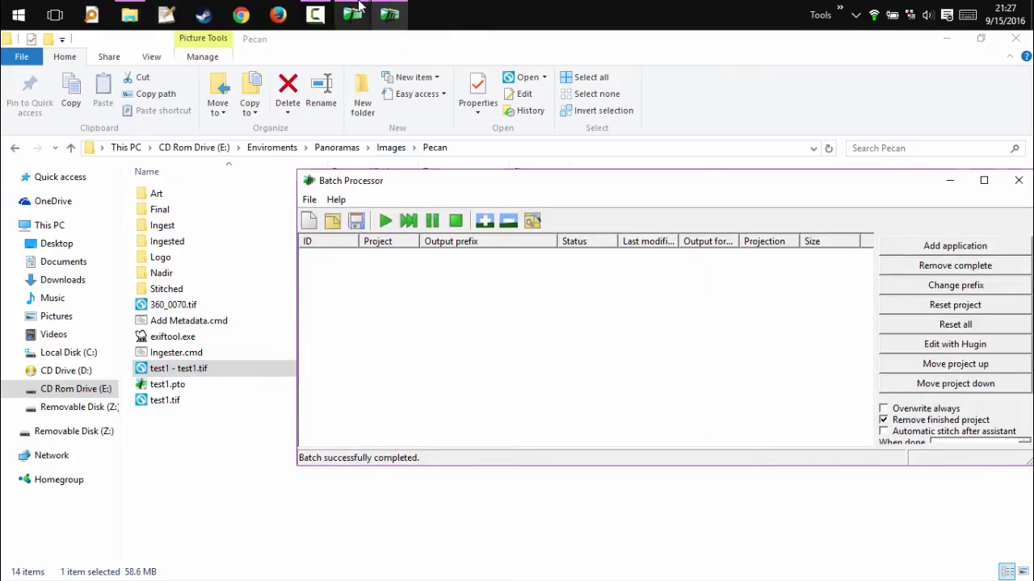
{"action": "mouse_move", "coordinate": [352, 14]}
{"action": "mouse_move", "coordinate": [384, 74]}
{"action": "left_click", "coordinate": [470, 78]}
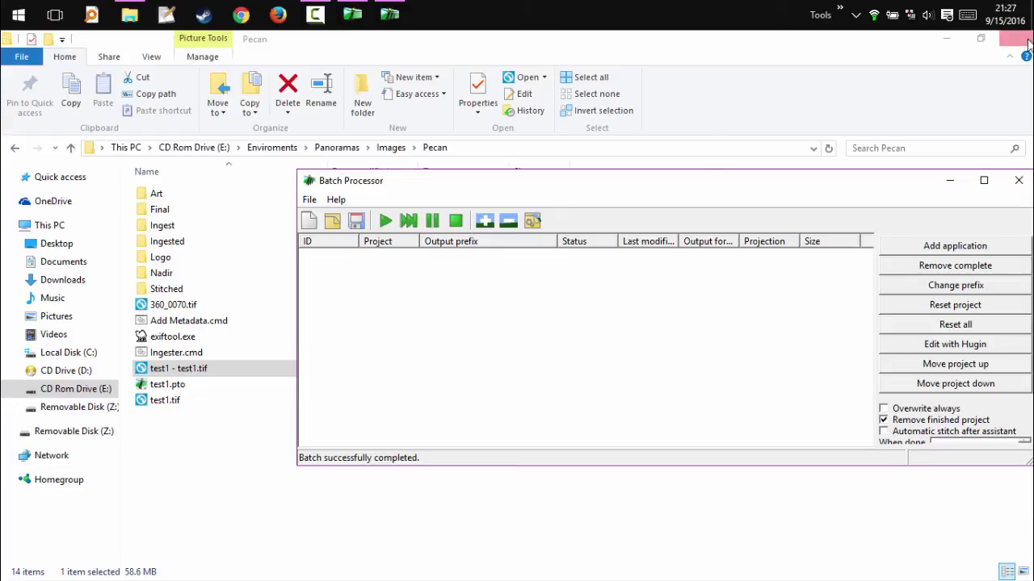
{"action": "left_click", "coordinate": [1015, 37]}
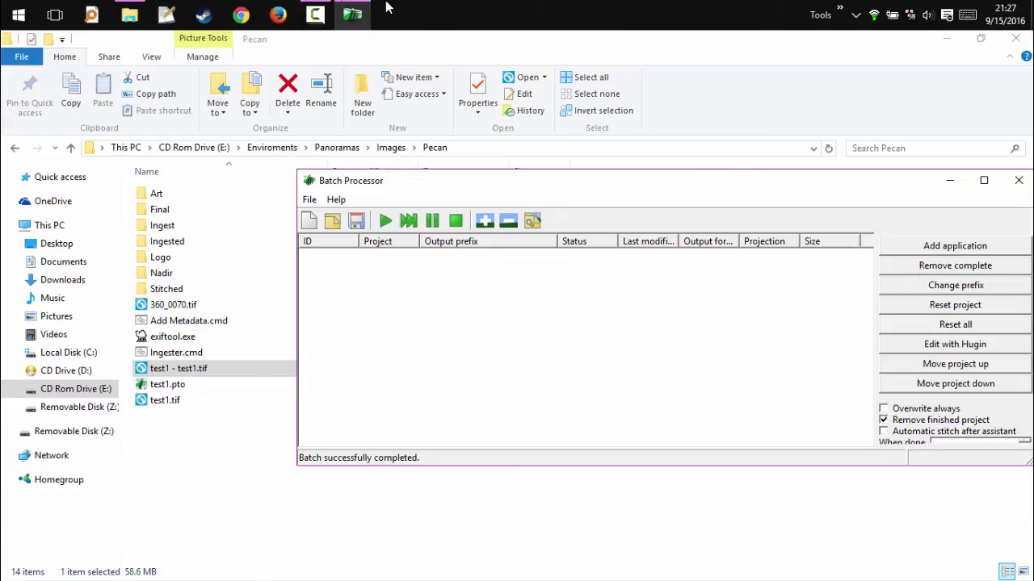